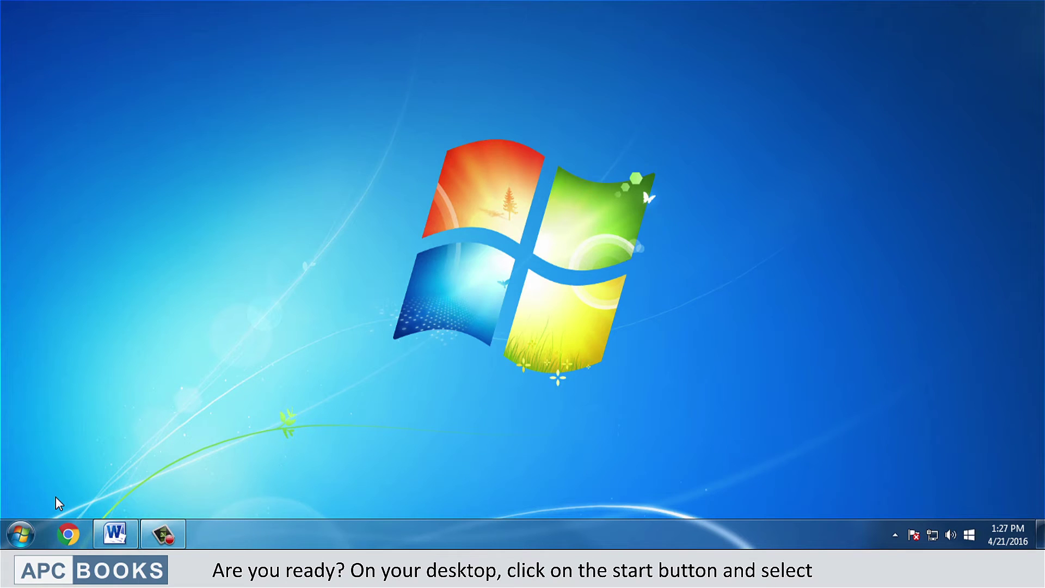
# Launch Microsoft Word 2010 from the Microsoft Office folder under All Programs
pyautogui.click(25, 535)
pyautogui.click(64, 465)
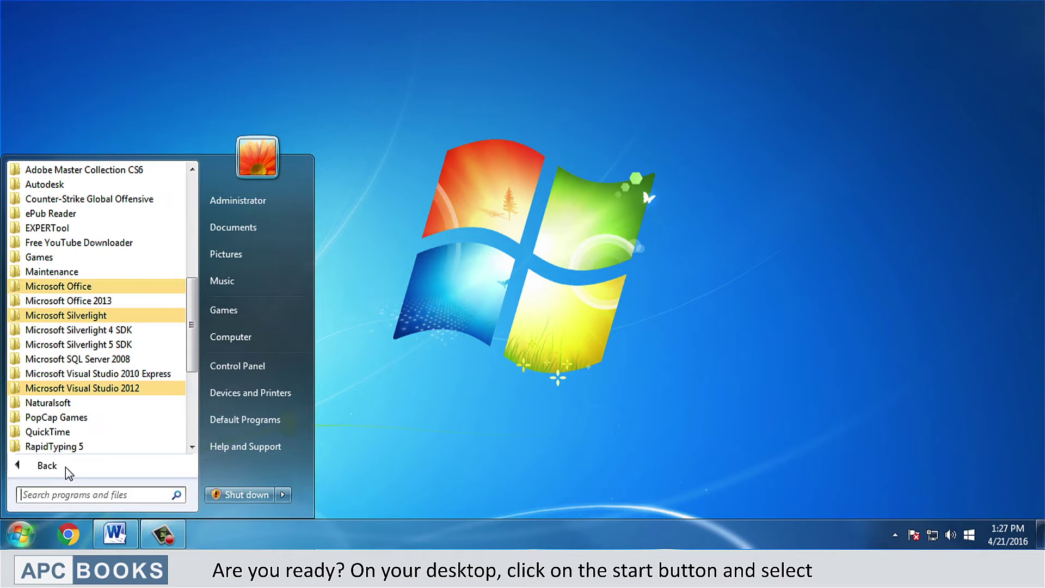
pyautogui.click(62, 287)
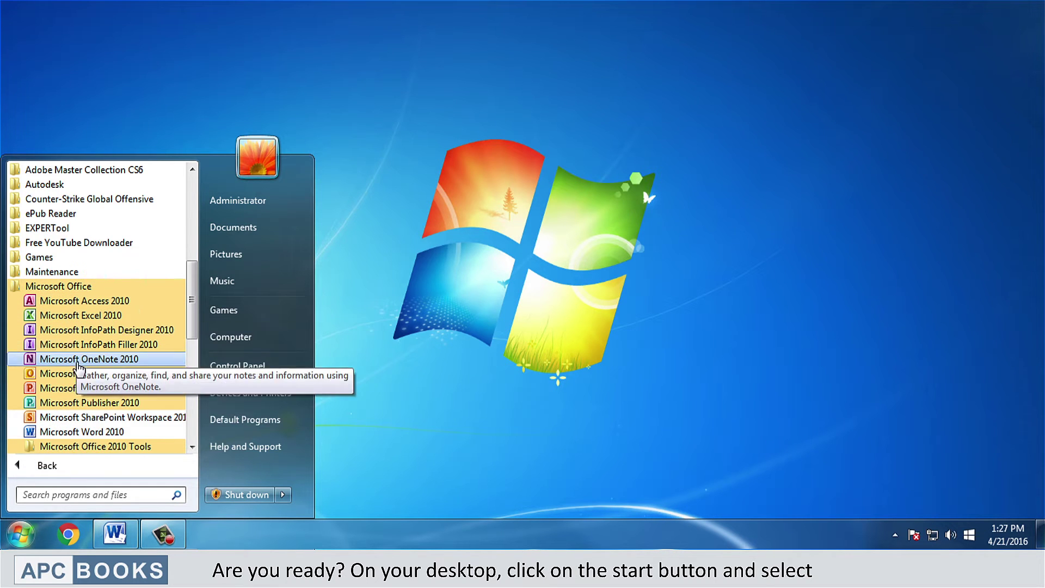
pyautogui.click(81, 432)
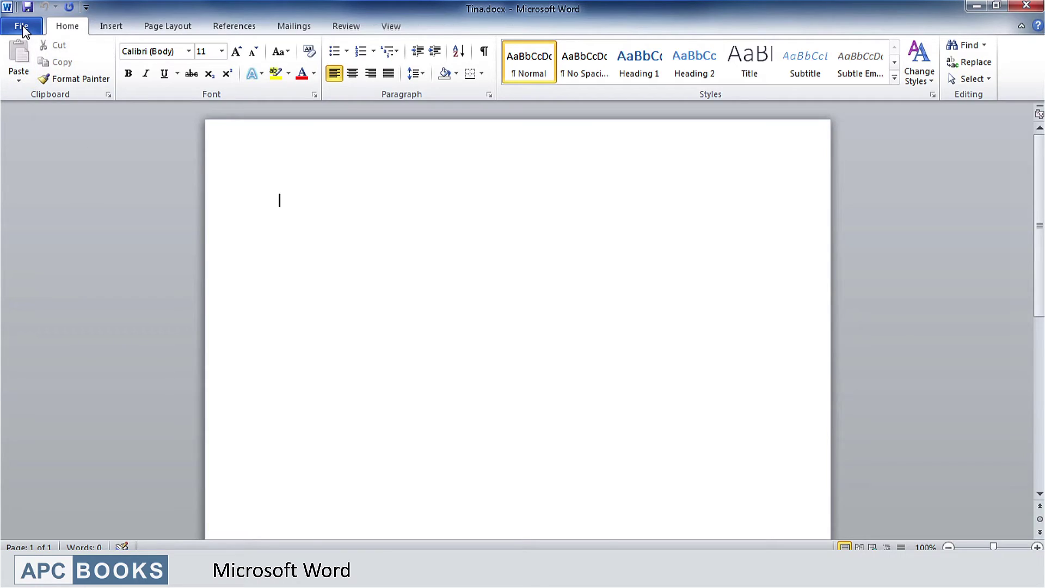
# Show Backstage view's list of recent documents and recent places
pyautogui.click(21, 26)
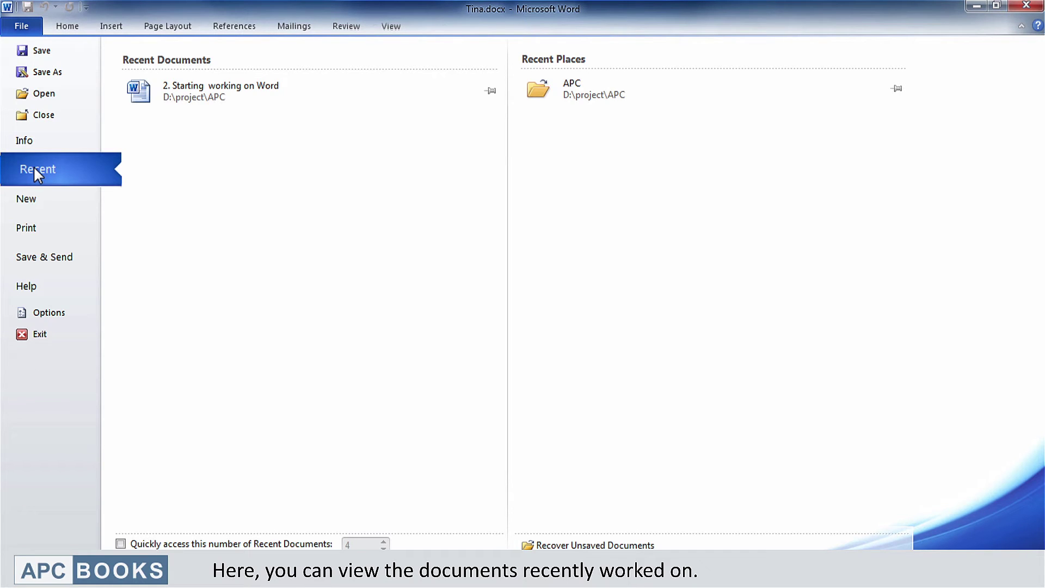
# Look through the Available Templates and Info pages in Backstage
pyautogui.click(36, 205)
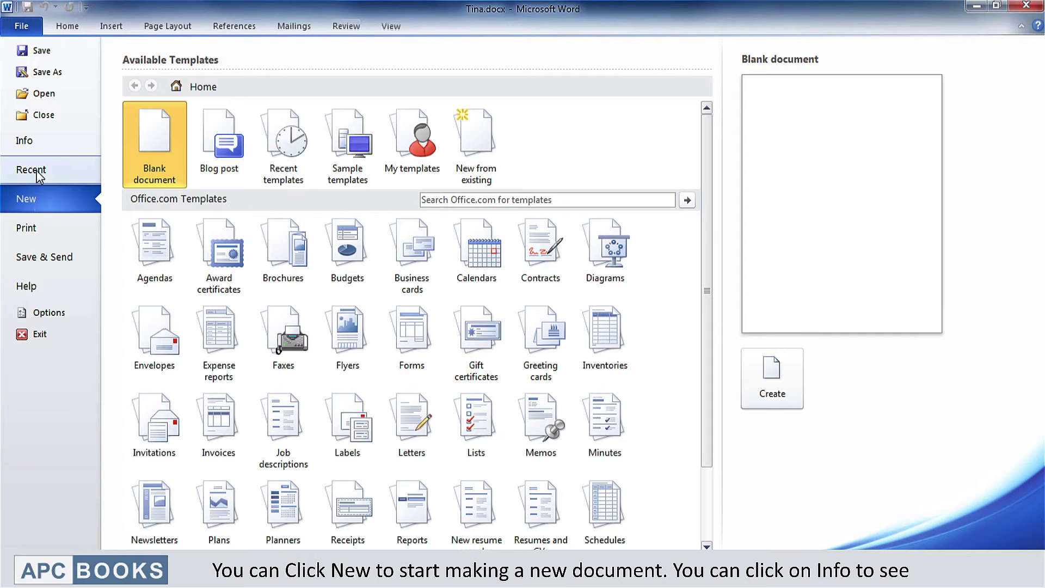
pyautogui.click(36, 146)
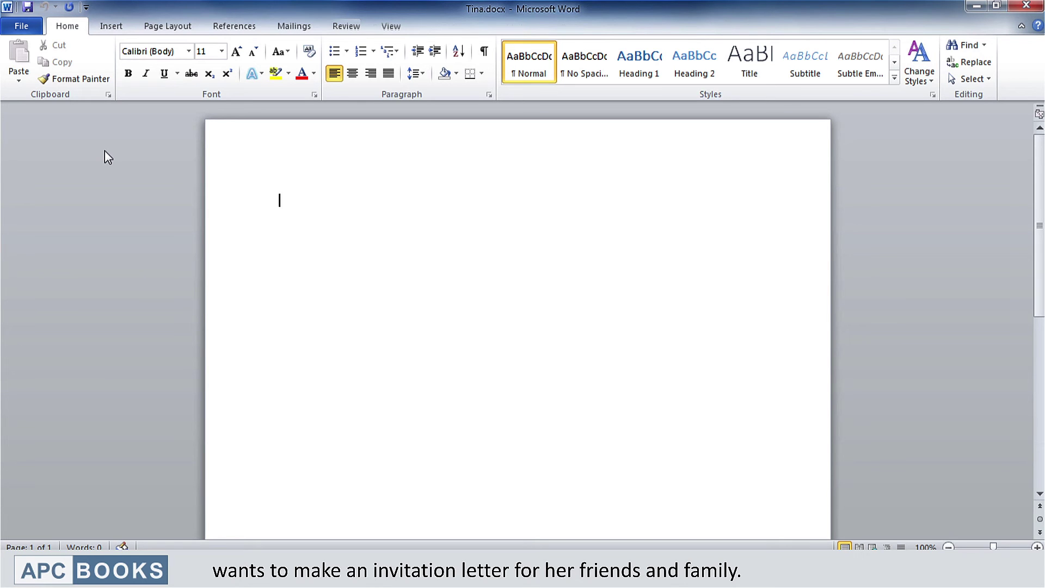
# Create a new Blank document from the File menu's New templates
pyautogui.click(22, 26)
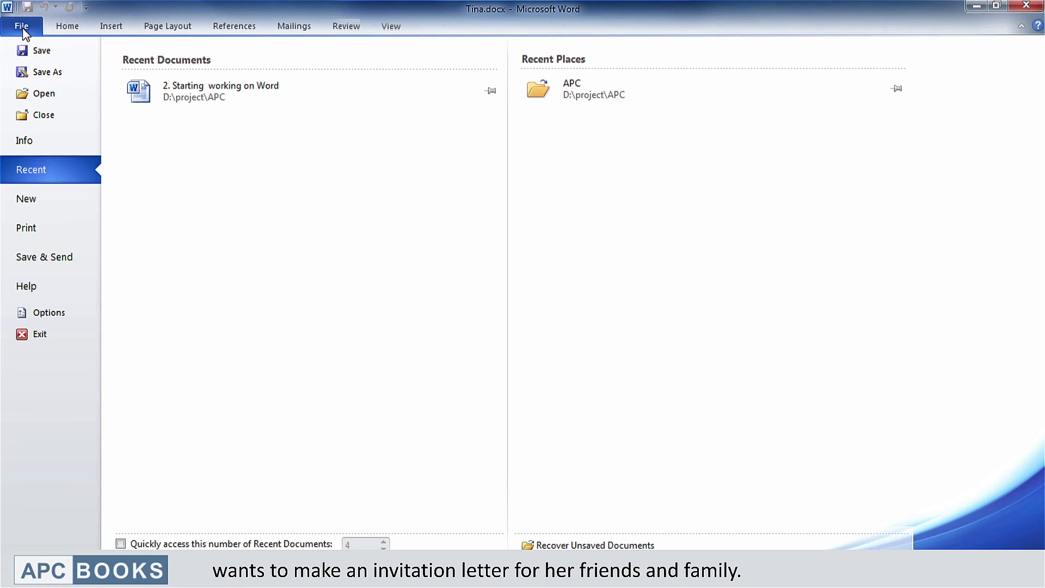
pyautogui.click(29, 200)
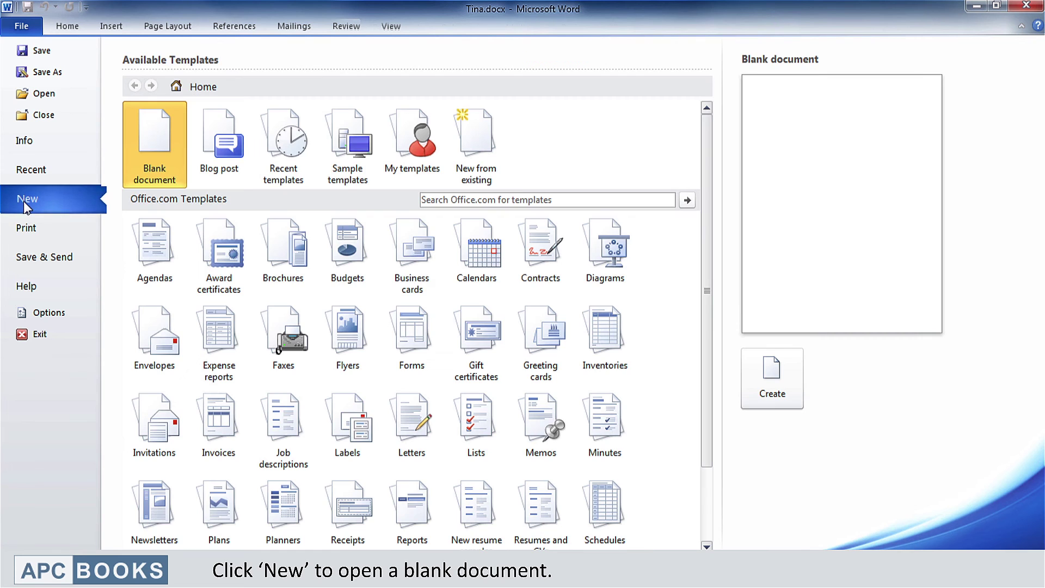
pyautogui.doubleClick(155, 143)
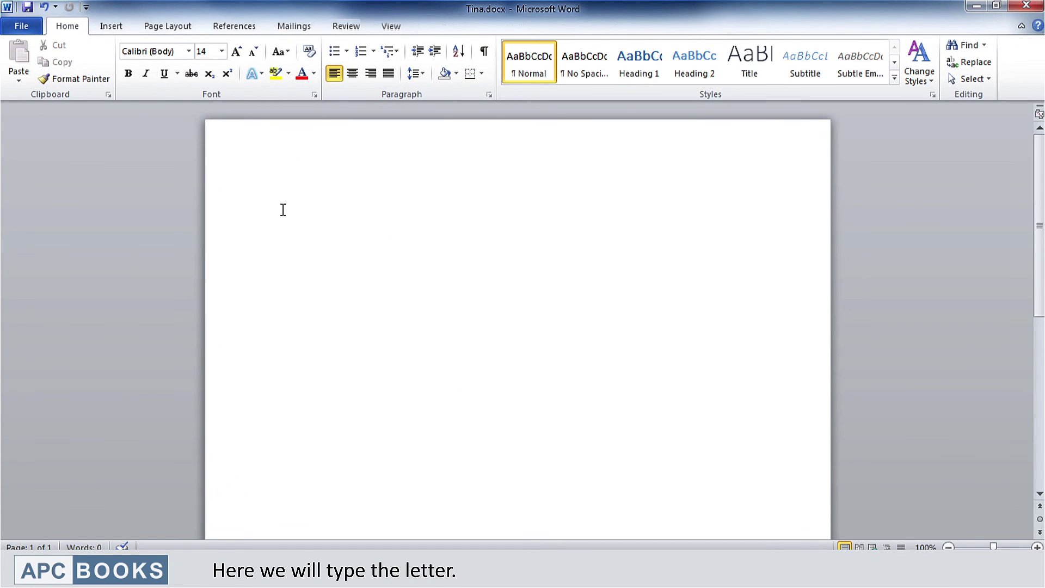
pyautogui.write("you areor lunch to celebrate Tina's 12th birthday")
# Type Tina's 12th birthday lunch invitation: date, time, venue, theme, greeting and costume lines
pyautogui.press('Return')
pyautogui.write('Date')
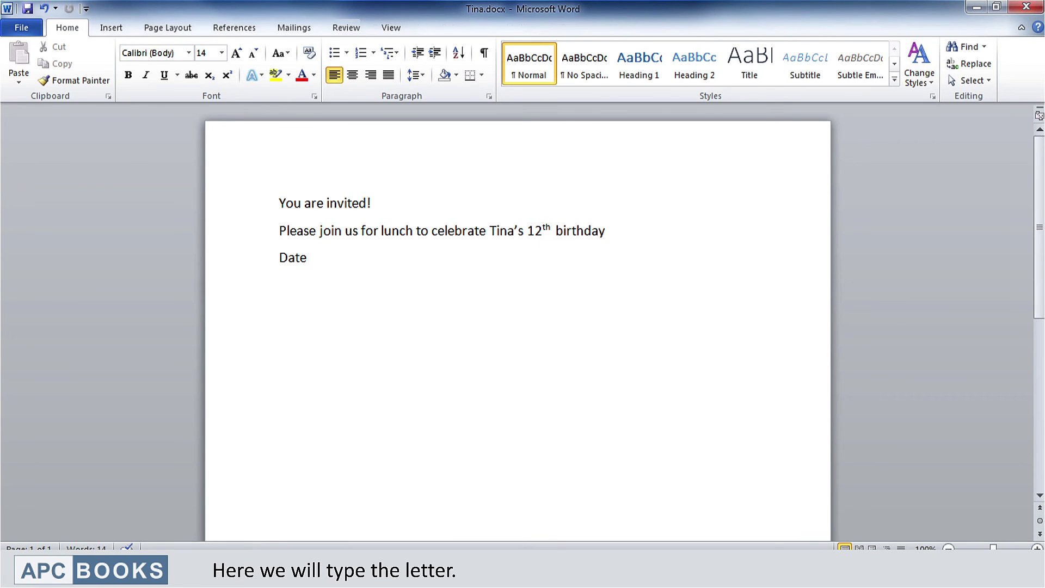
pyautogui.write(': Saturday, 10th March')
pyautogui.press('Return')
pyautogui.write('Time: 12 PM')
pyautogui.press('Return')
pyautogui.write('Venue: Café First, Vsa')
pyautogui.press('BackSpace')
pyautogui.press('BackSpace')
pyautogui.write('asant kunj')
pyautogui.press('Return')
pyautogui.write('Themes: Superheroes')
pyautogui.press('Return')
pyautogui.press('Return')
pyautogui.write('Hope to see you!')
pyautogui.press('Return')
pyautogui.press('Return')
pyautogui.write('Please wear your superheroes costumes')
pyautogui.press('Return')
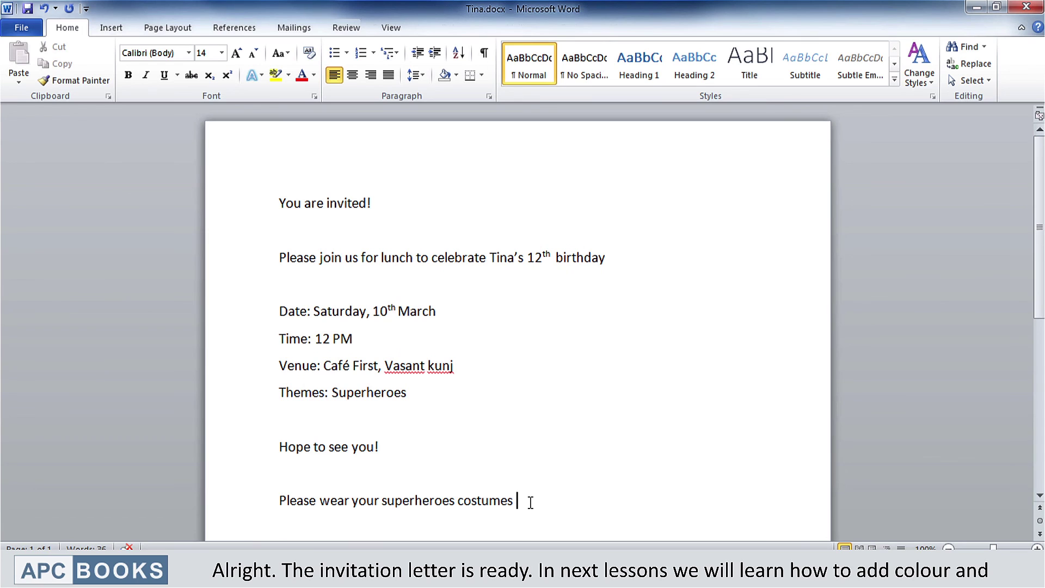